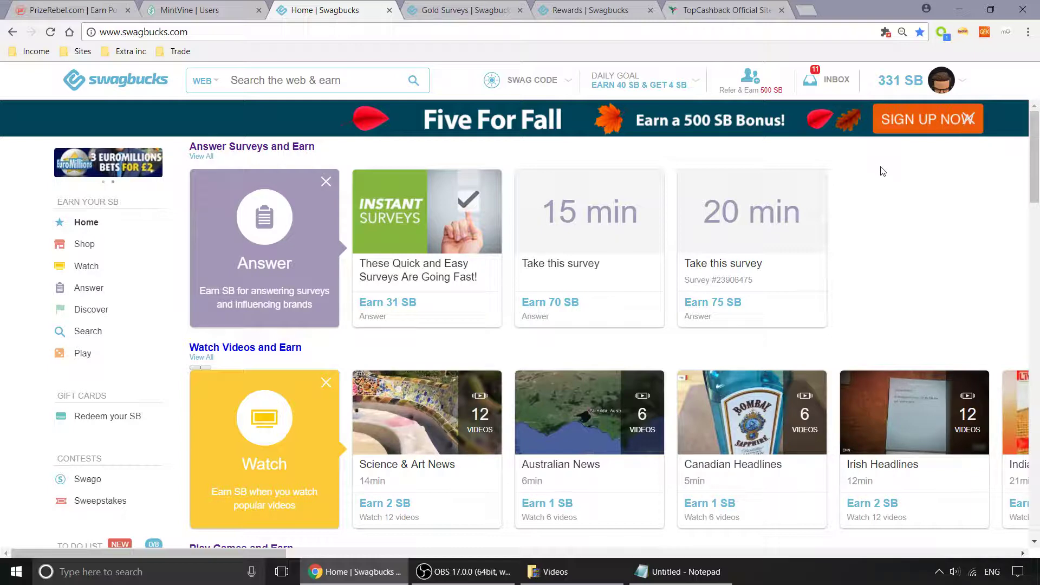
# - Browse Swagbucks' Gold Surveys and rewards store, then switch to PrizeRebel's earnings history
pyautogui.click(447, 7)
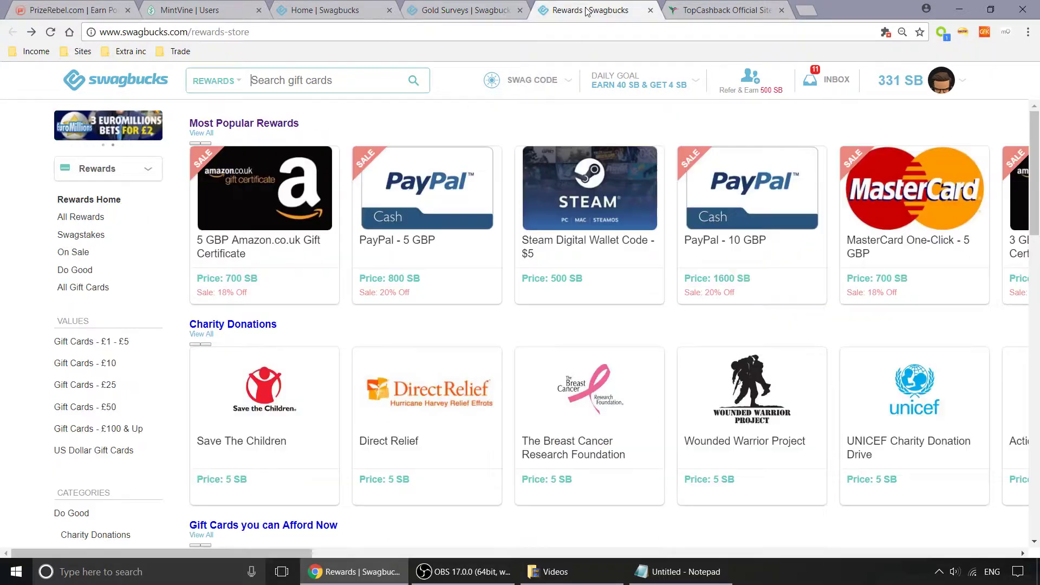
pyautogui.click(588, 10)
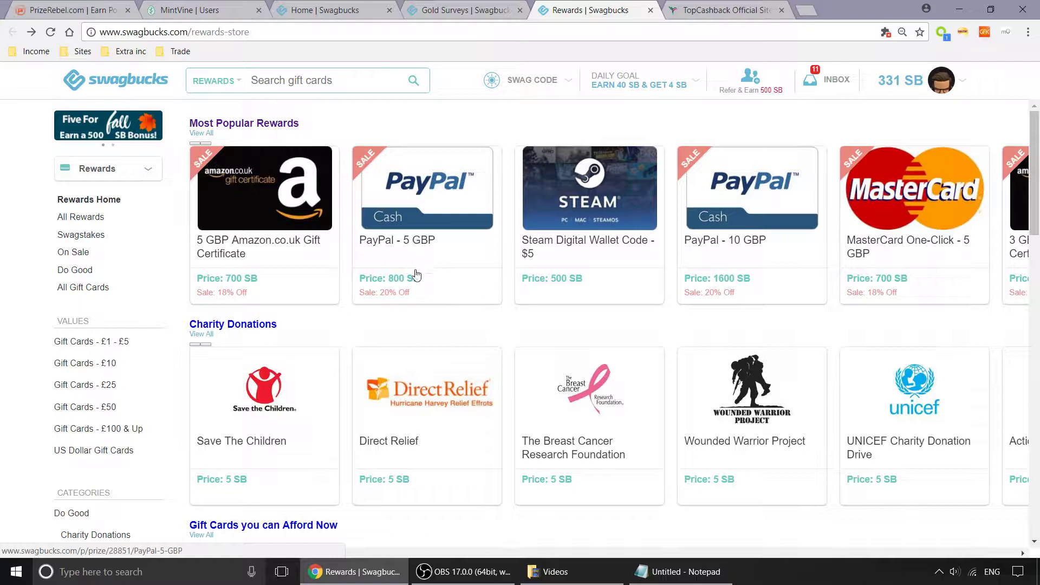
pyautogui.click(465, 10)
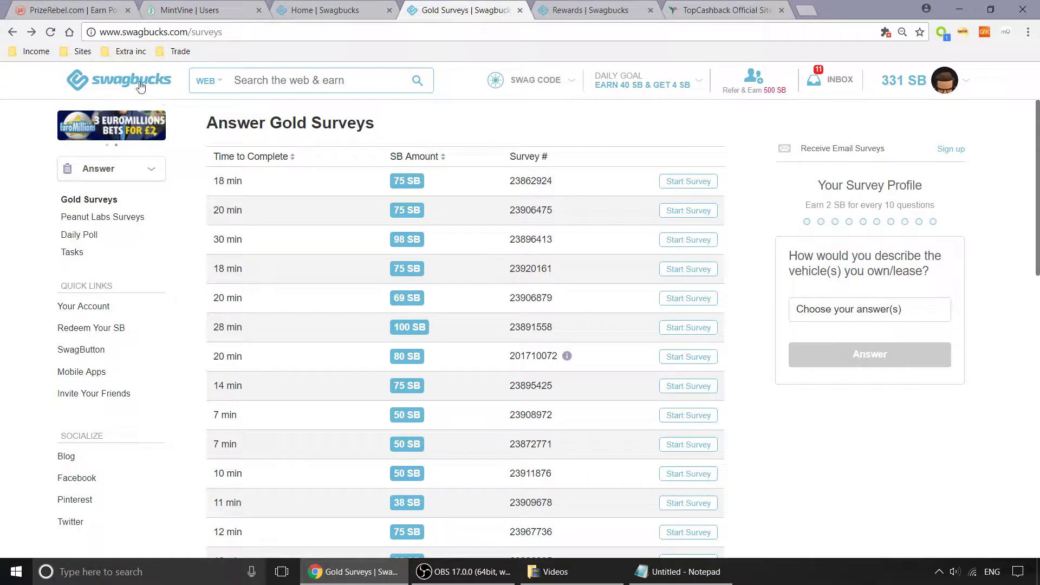
pyautogui.click(67, 10)
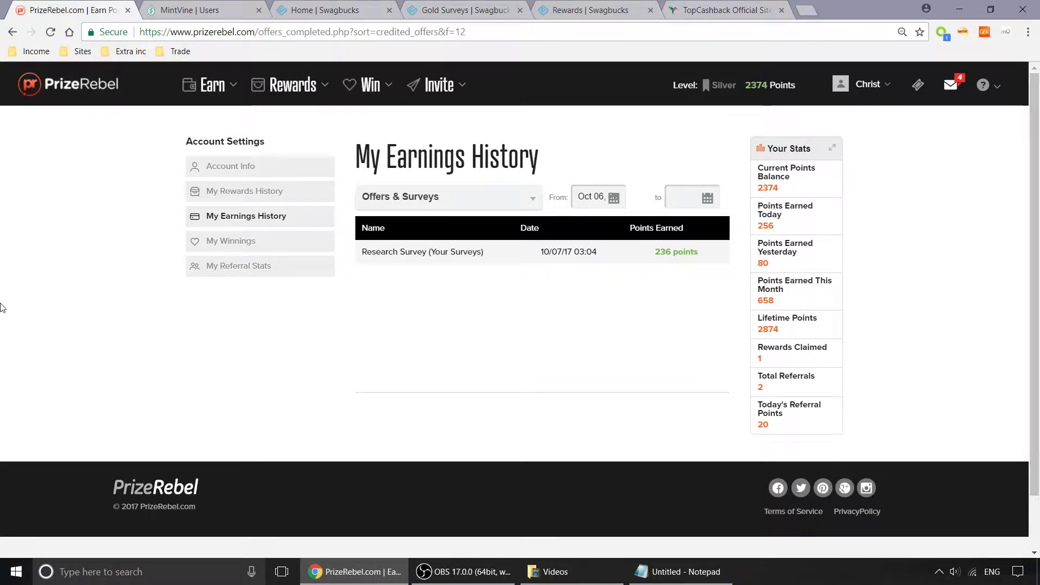
# - Switch to the MintVine members dashboard with its points balance and daily poll
pyautogui.click(166, 10)
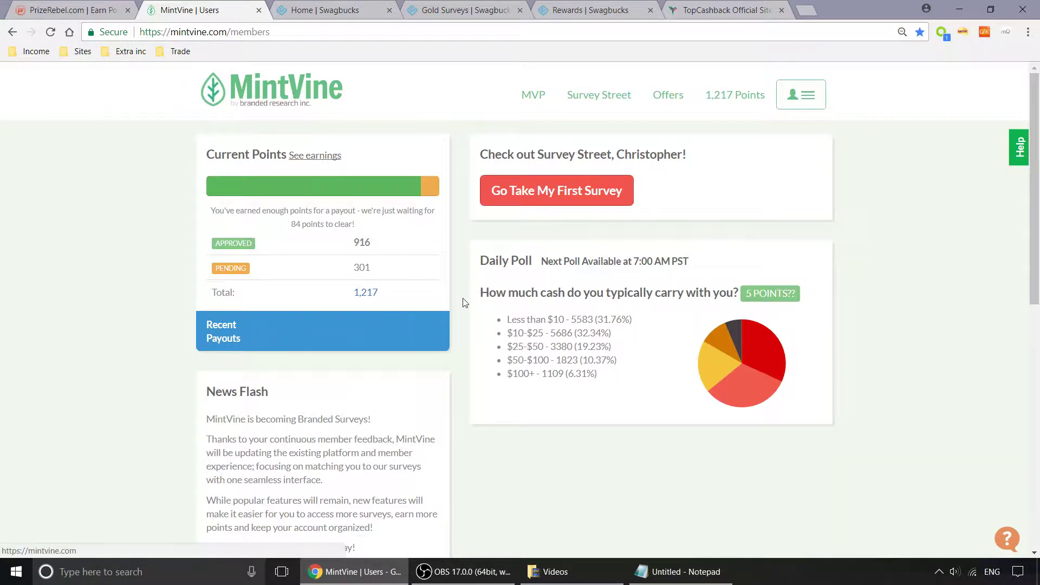
pyautogui.scroll(-2, 468, 323)
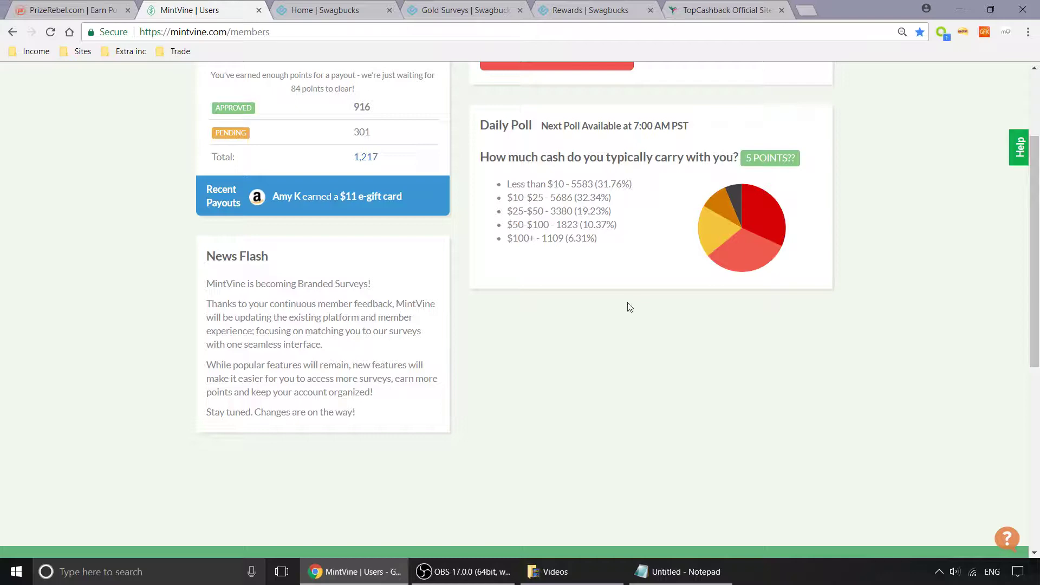
pyautogui.scroll(2, 627, 306)
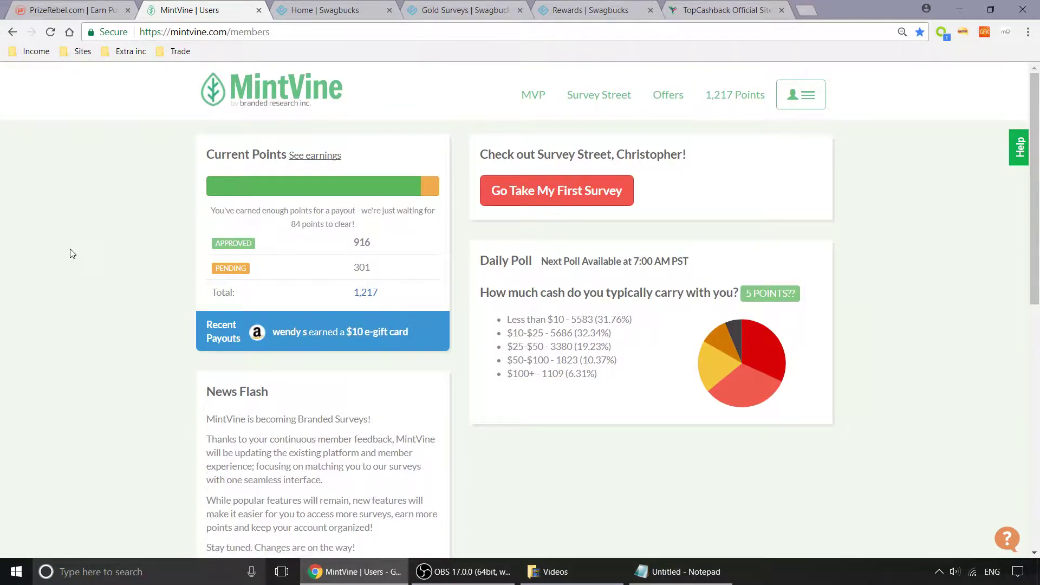
pyautogui.scroll(-2, 70, 254)
pyautogui.scroll(2, 70, 248)
# - Go back to the PrizeRebel earnings history page
pyautogui.click(49, 11)
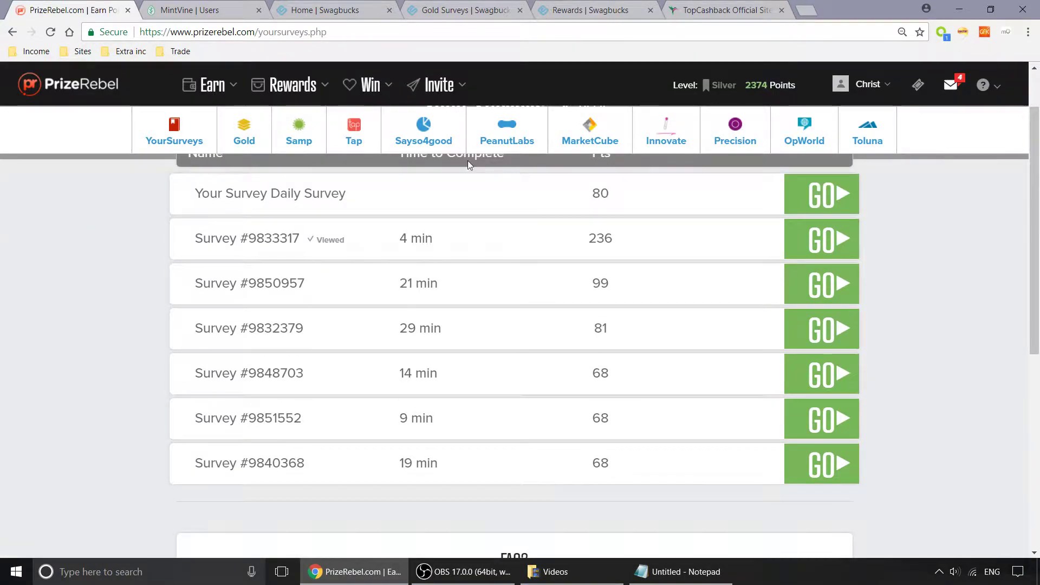
pyautogui.scroll(-3, 488, 260)
pyautogui.scroll(1, 733, 355)
pyautogui.scroll(3, 734, 354)
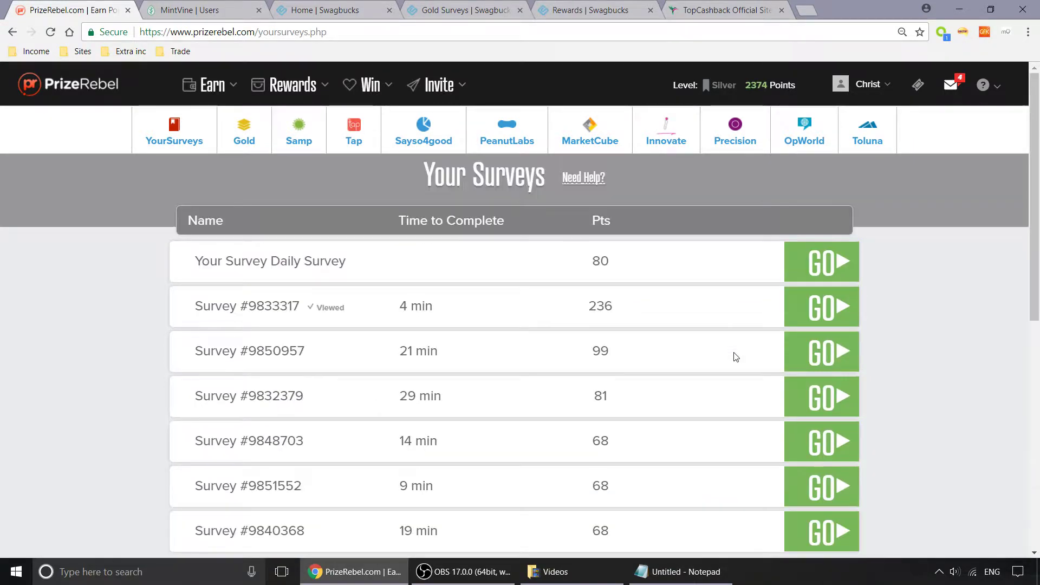
pyautogui.scroll(-1, 723, 344)
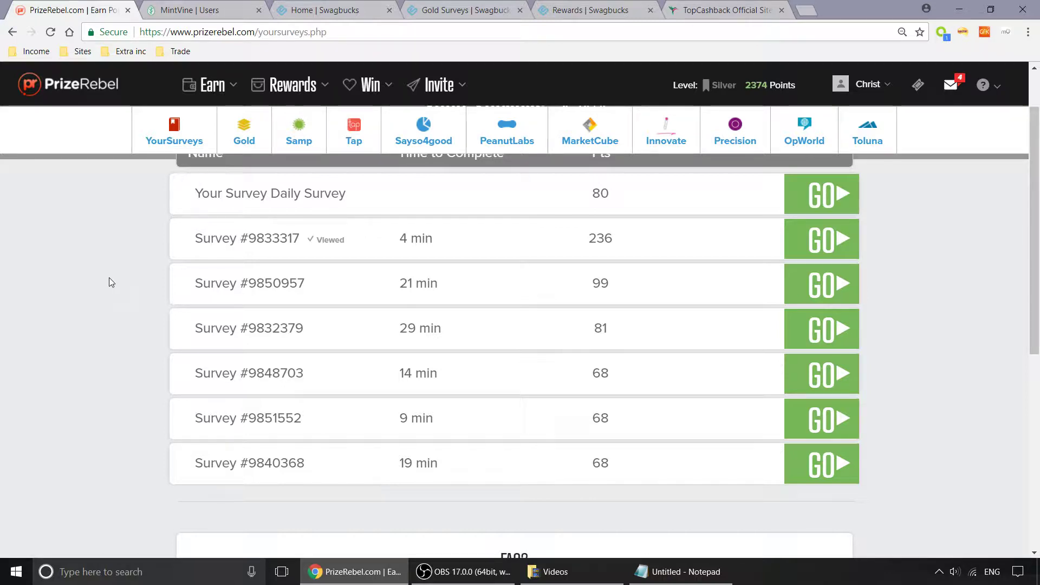
# - Check MintVine's Survey Street click history via account options, then return to PrizeRebel
pyautogui.click(195, 12)
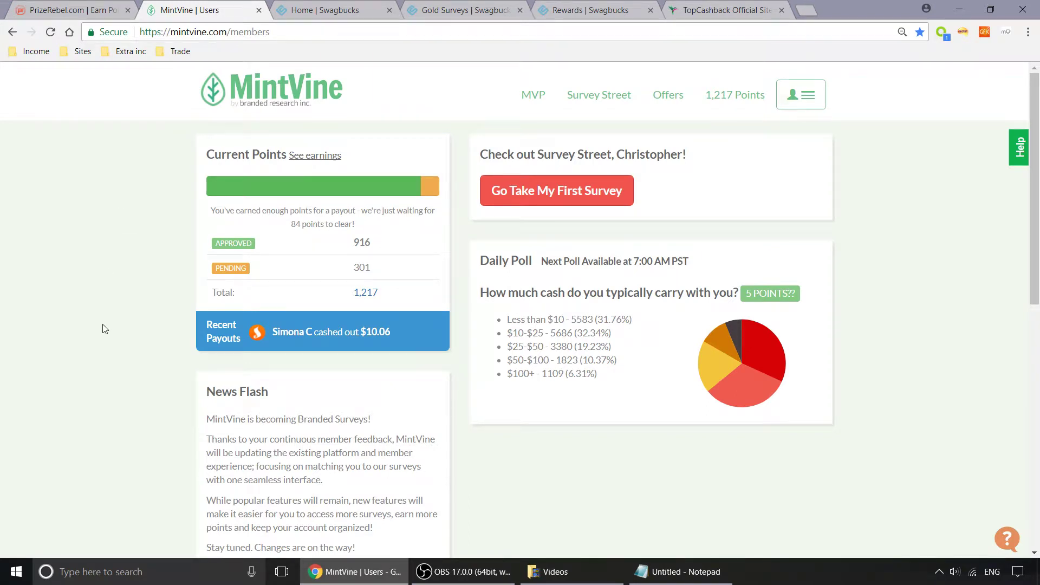
pyautogui.click(817, 94)
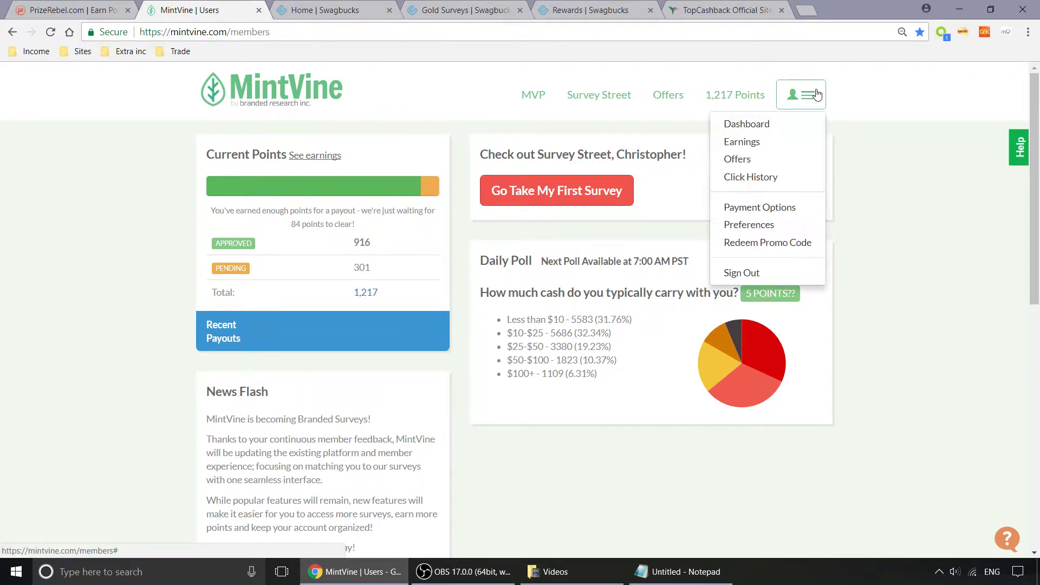
pyautogui.click(767, 181)
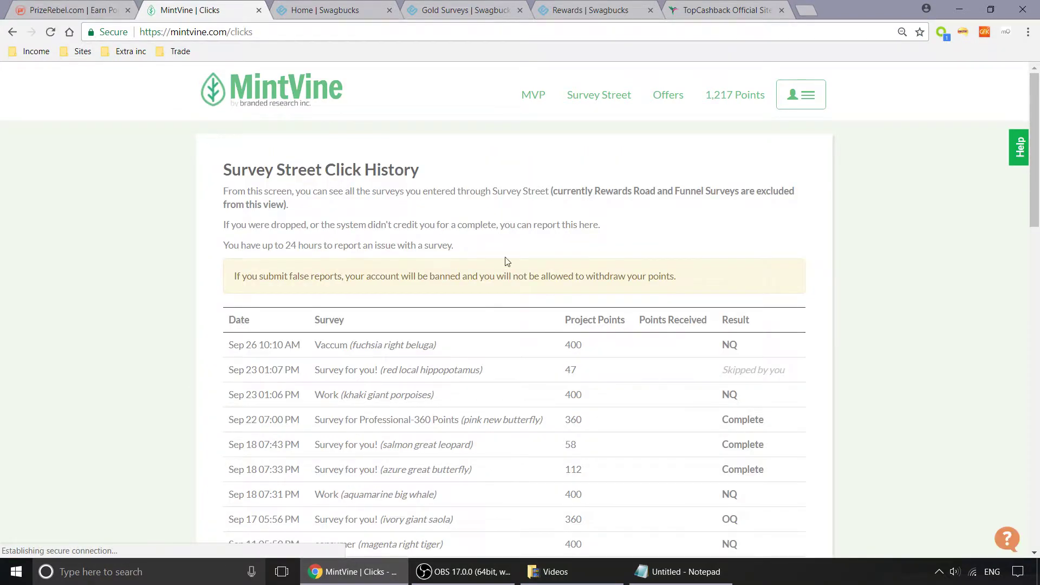
pyautogui.scroll(-1, 506, 263)
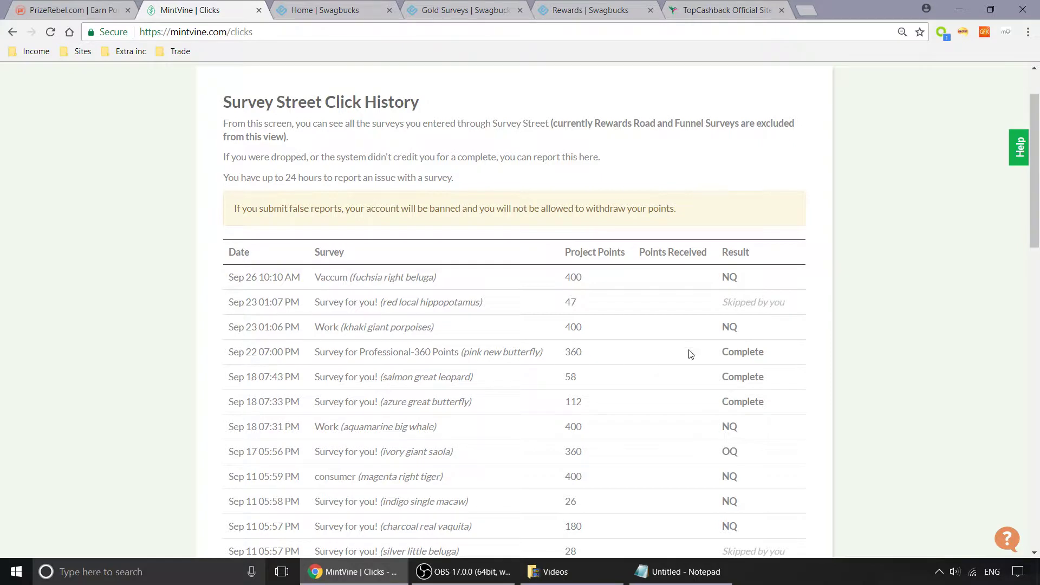
pyautogui.scroll(1, 664, 401)
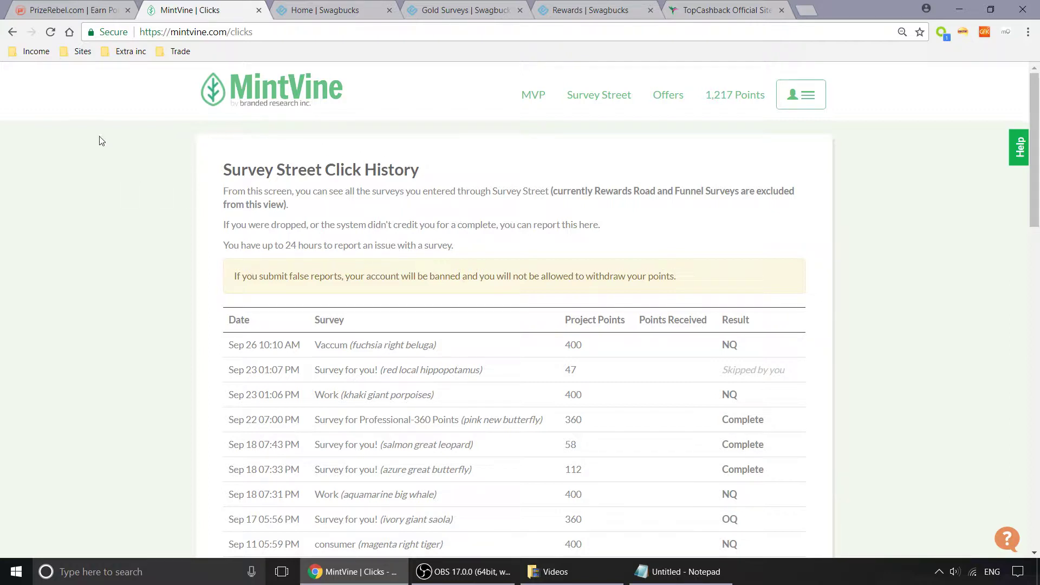
pyautogui.hotkey('ctrl', 'shift', 'Tab')
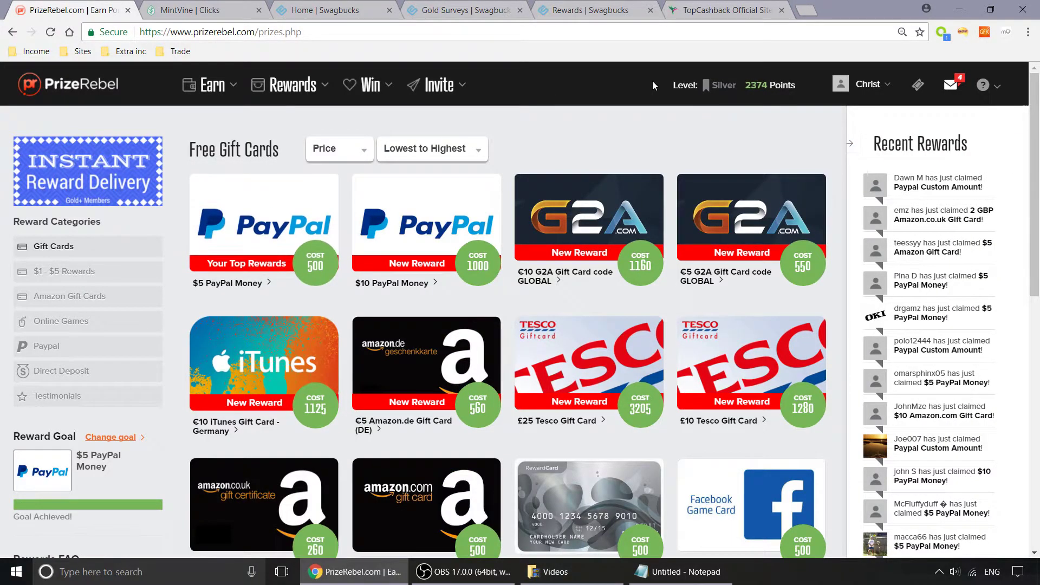
pyautogui.scroll(-1, 585, 245)
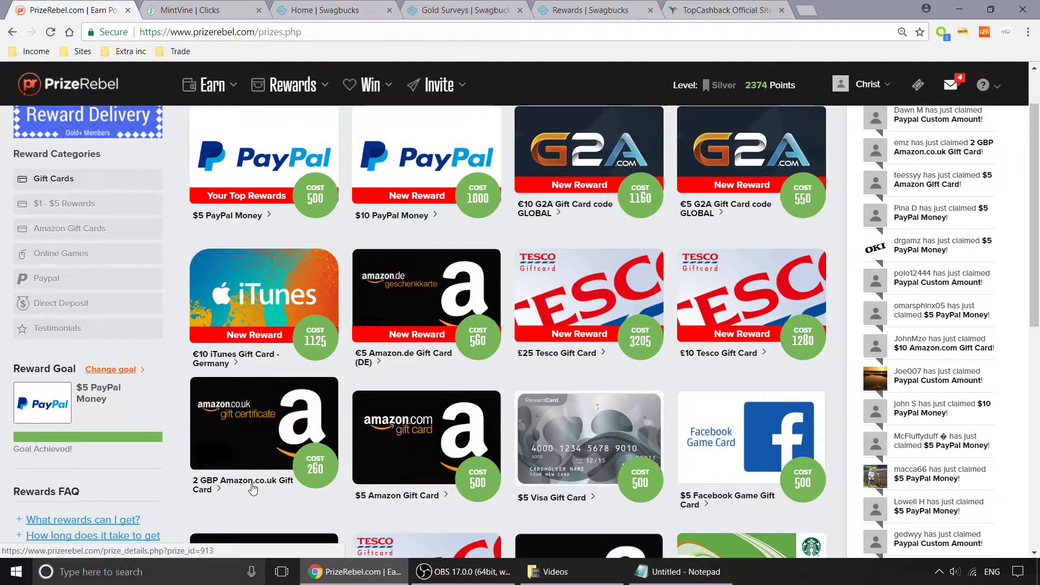
pyautogui.scroll(1, 253, 490)
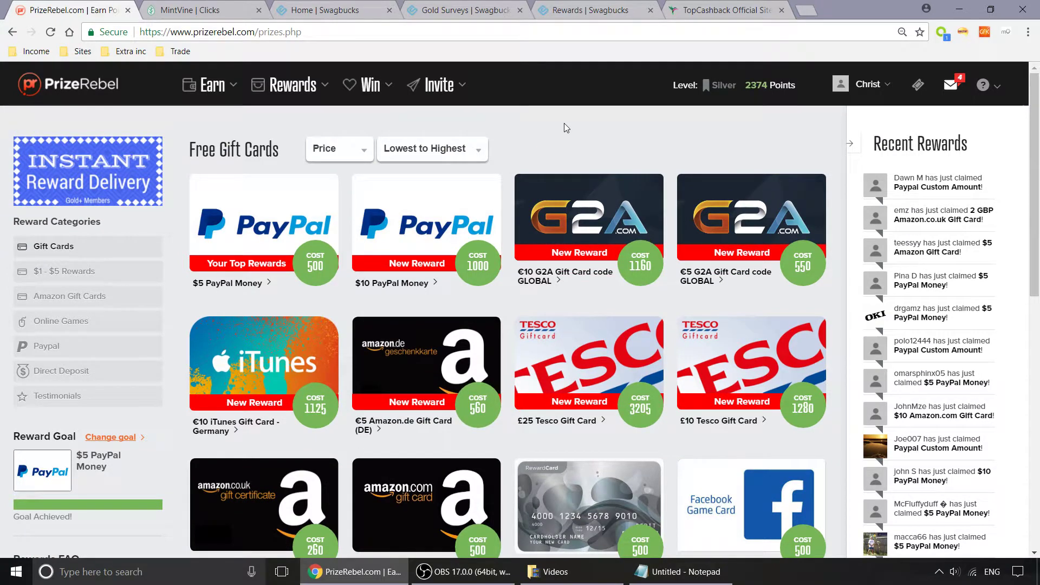
# - Open Swagbucks' Shop page of cashback stores, then move to TopCashback
pyautogui.click(336, 7)
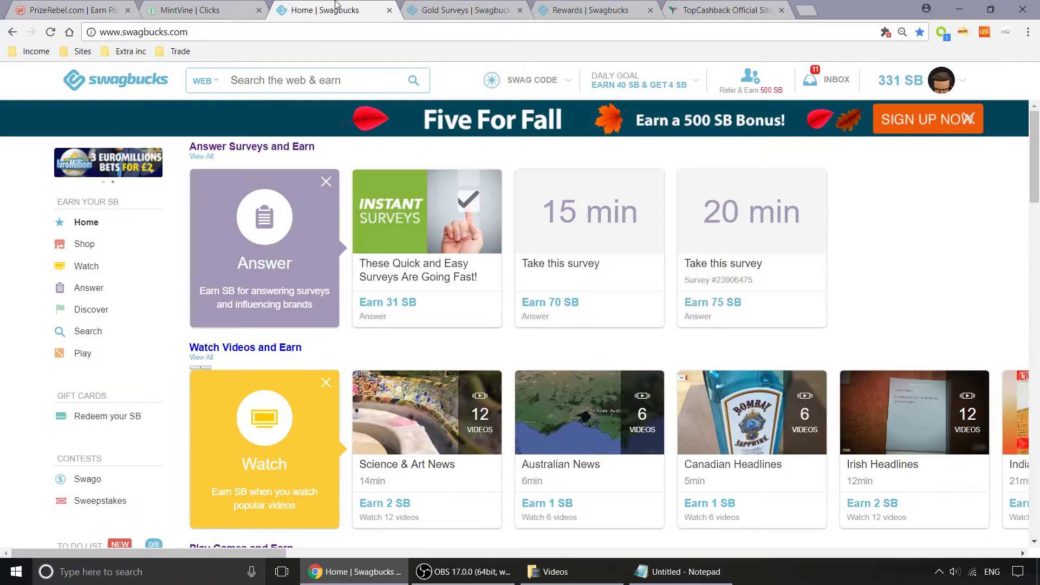
pyautogui.click(84, 244)
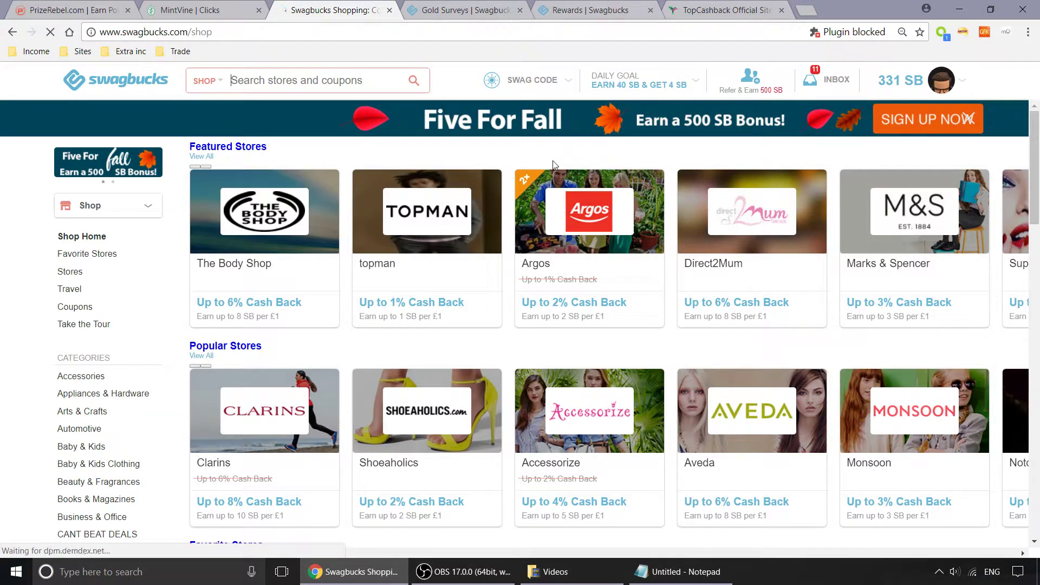
pyautogui.click(710, 8)
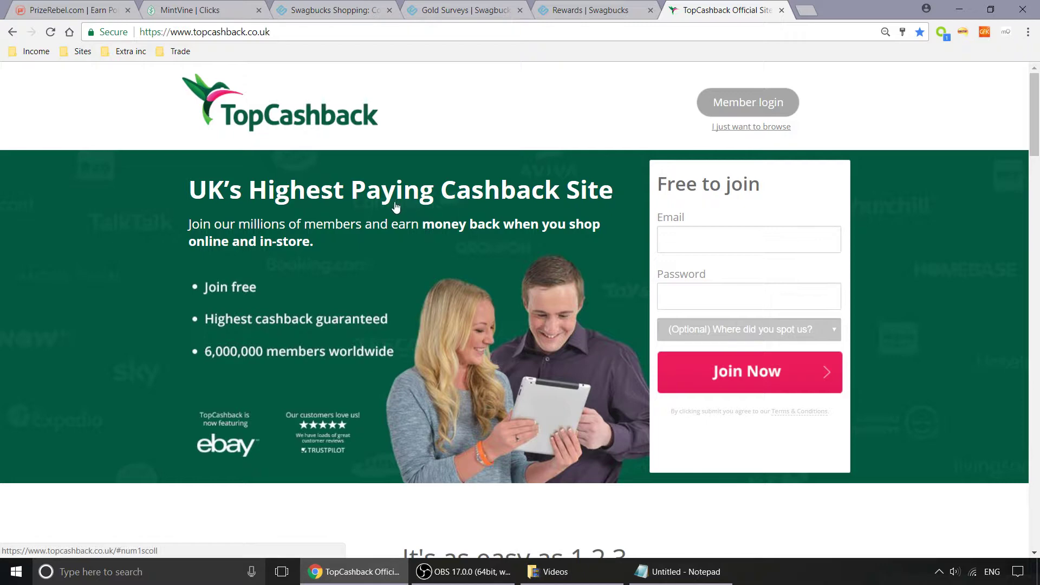
# - Return to the Swagbucks featured and popular store listings
pyautogui.click(322, 5)
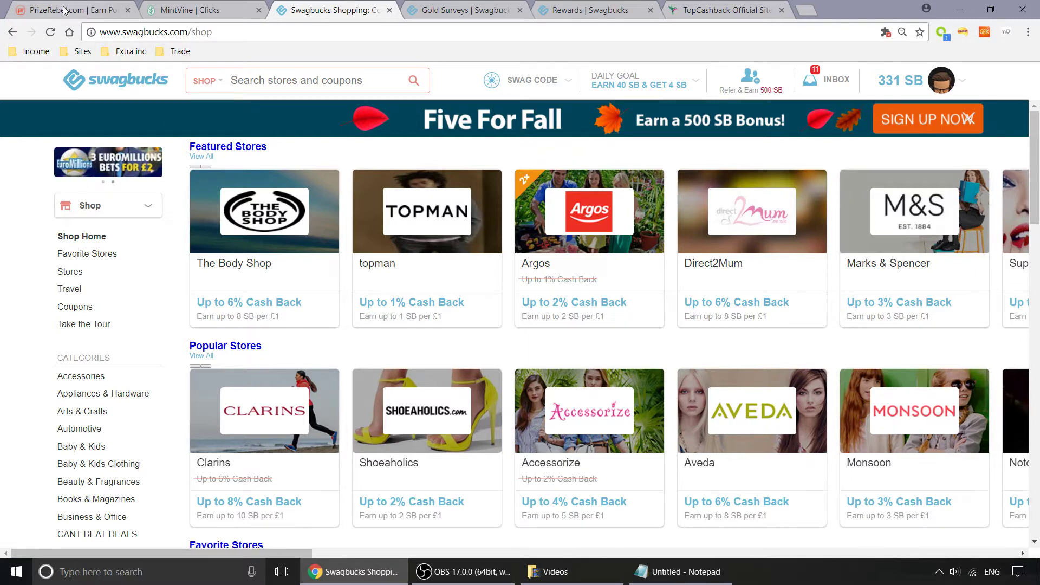
# - Move via PrizeRebel to the MintVine page and reload it
pyautogui.click(108, 11)
pyautogui.click(190, 10)
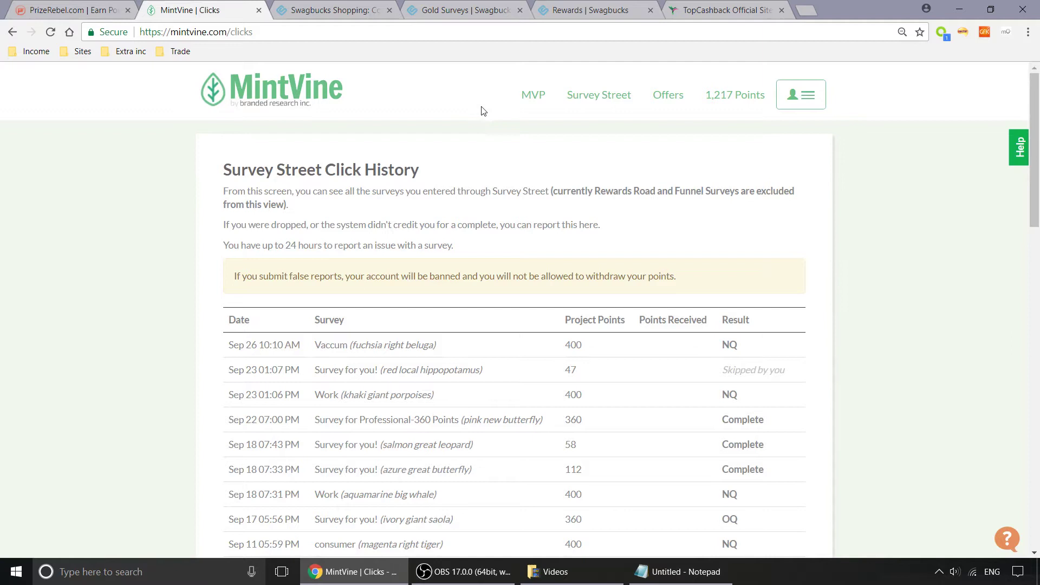
pyautogui.press('F5')
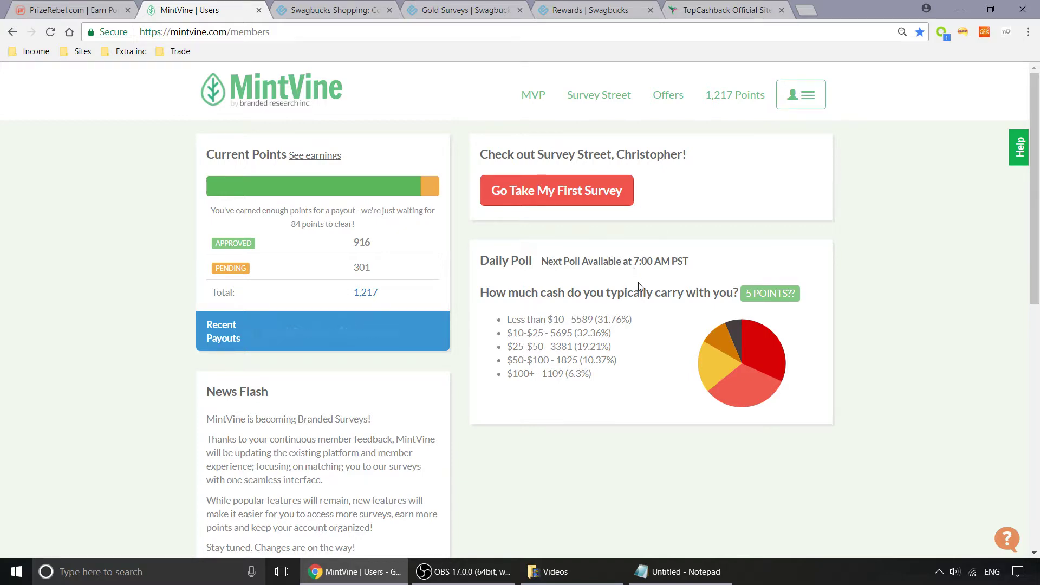
# - Vote Dog in the Swagbucks daily poll for 1 SB, then return to MintVine
pyautogui.click(323, 12)
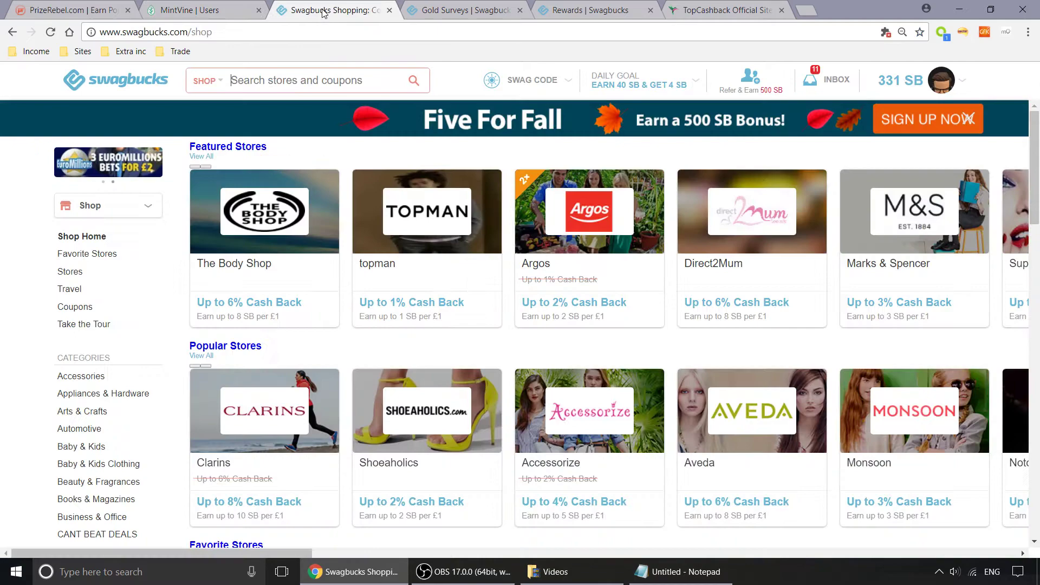
pyautogui.scroll(-1, 86, 329)
pyautogui.scroll(-1, 86, 333)
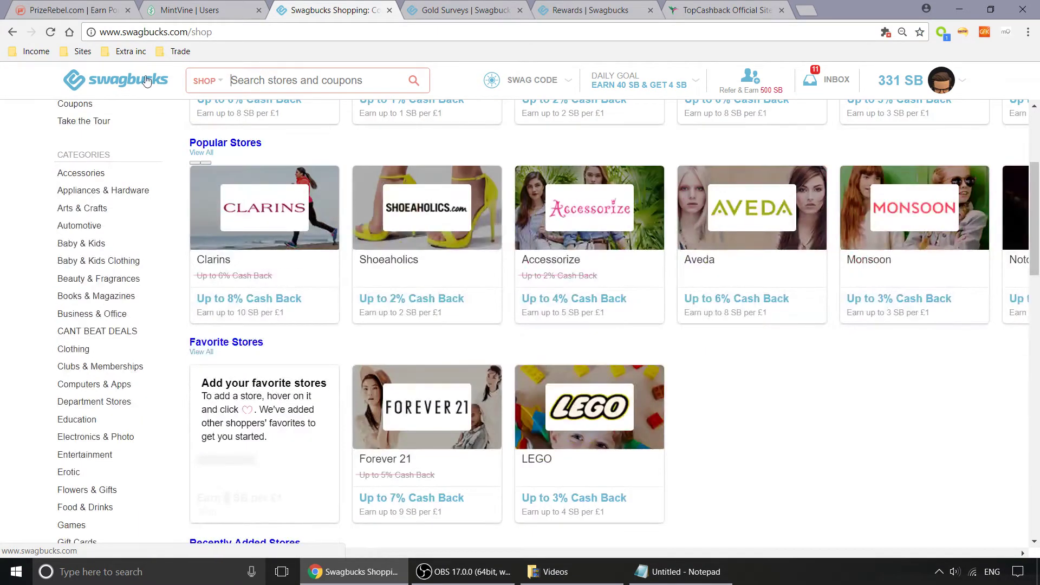
pyautogui.scroll(2, 89, 268)
pyautogui.click(117, 77)
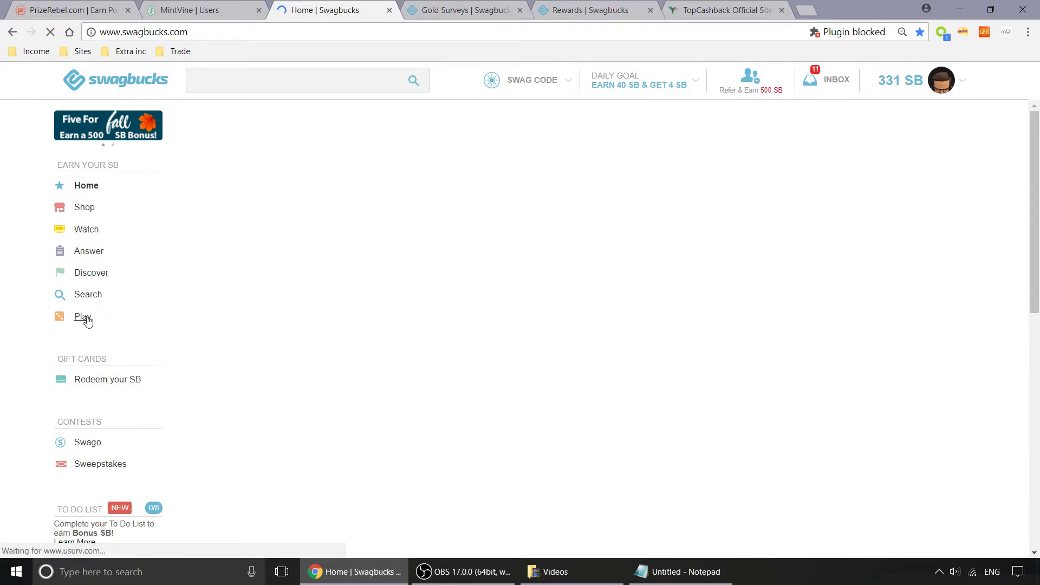
pyautogui.scroll(-4, 81, 308)
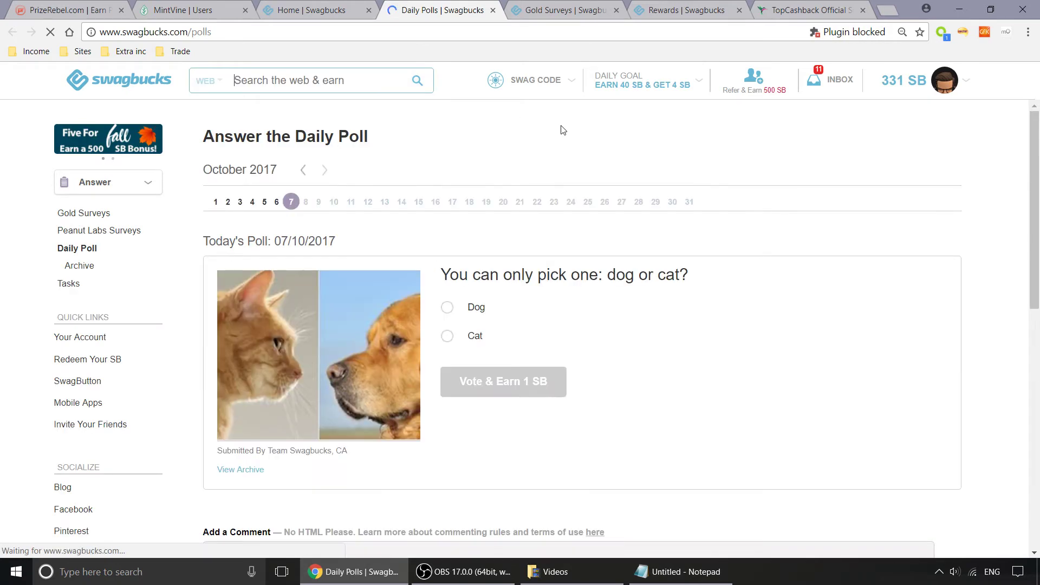
pyautogui.click(447, 314)
pyautogui.click(477, 385)
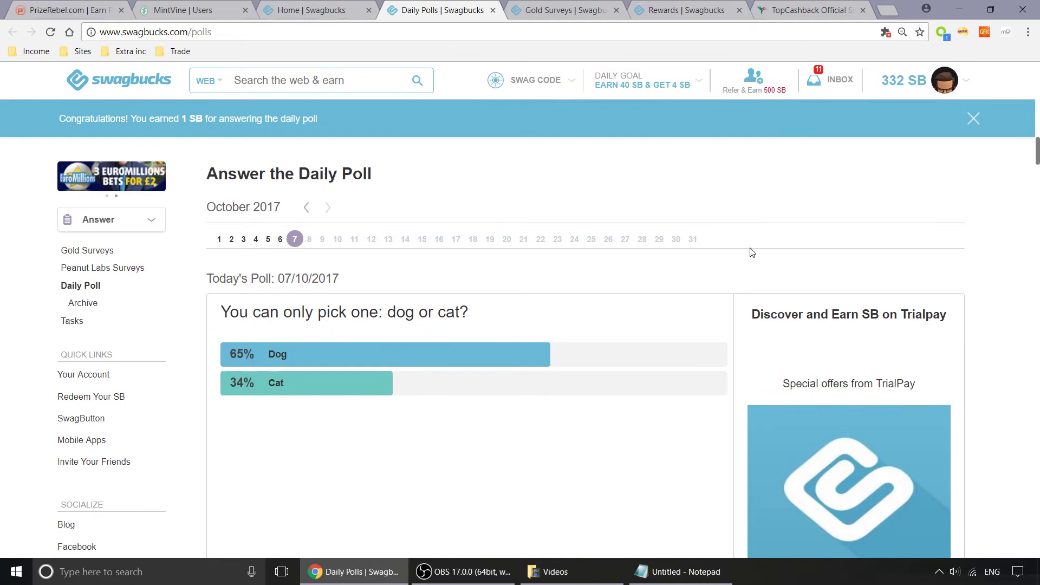
pyautogui.click(190, 5)
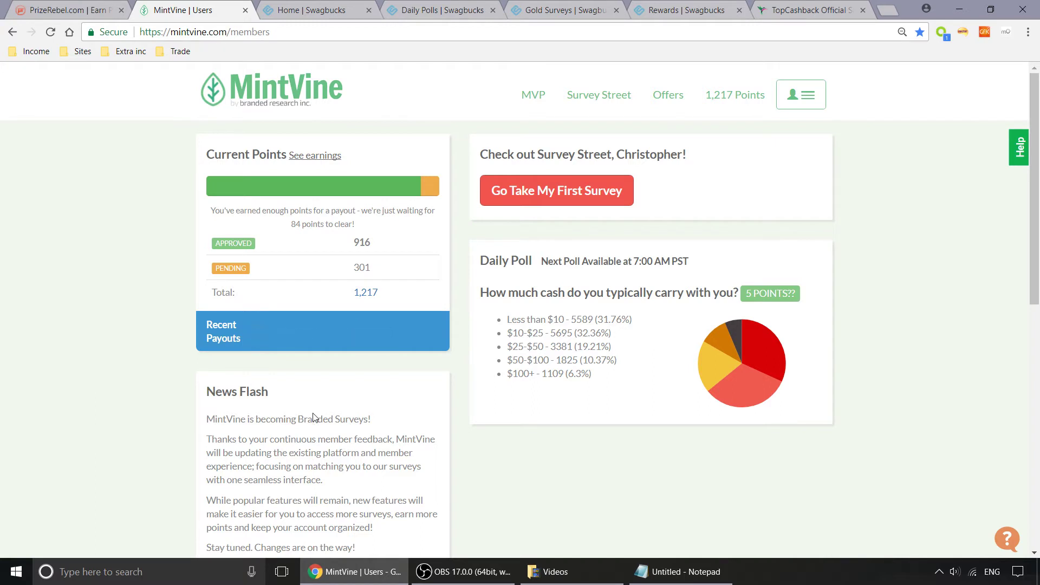
pyautogui.moveTo(298, 419); pyautogui.dragTo(360, 419)
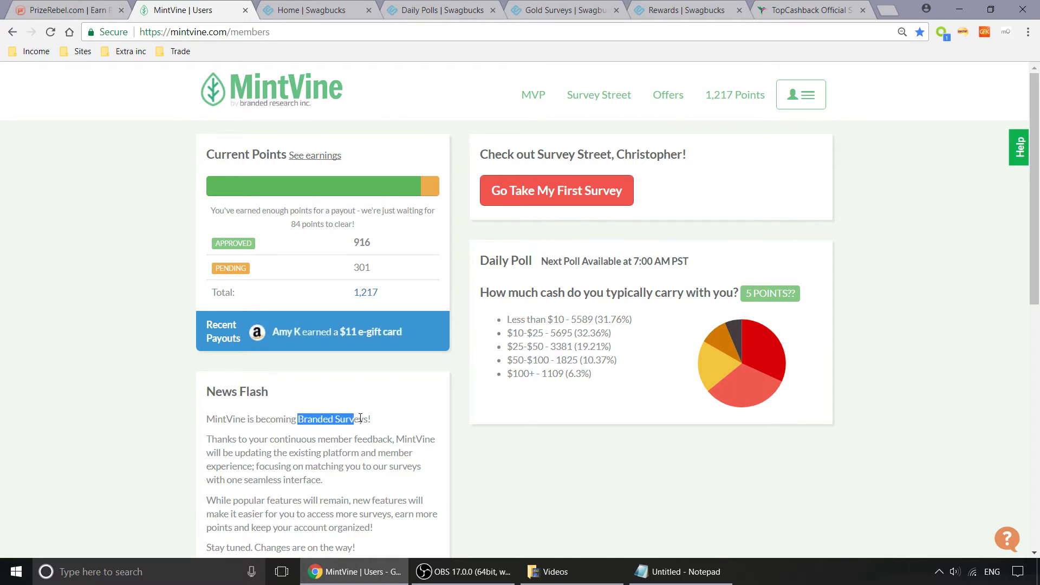
pyautogui.click(411, 466)
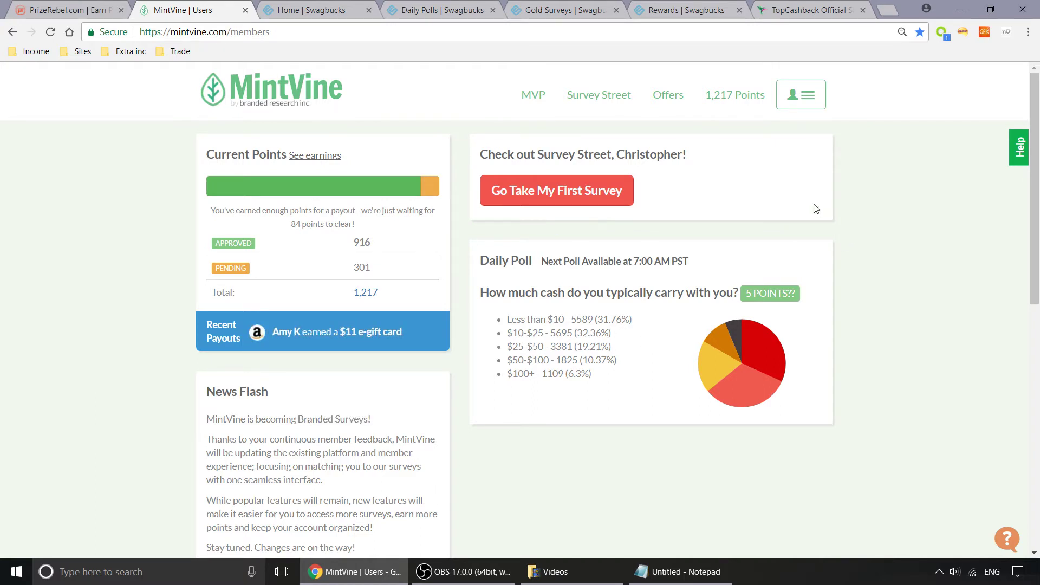